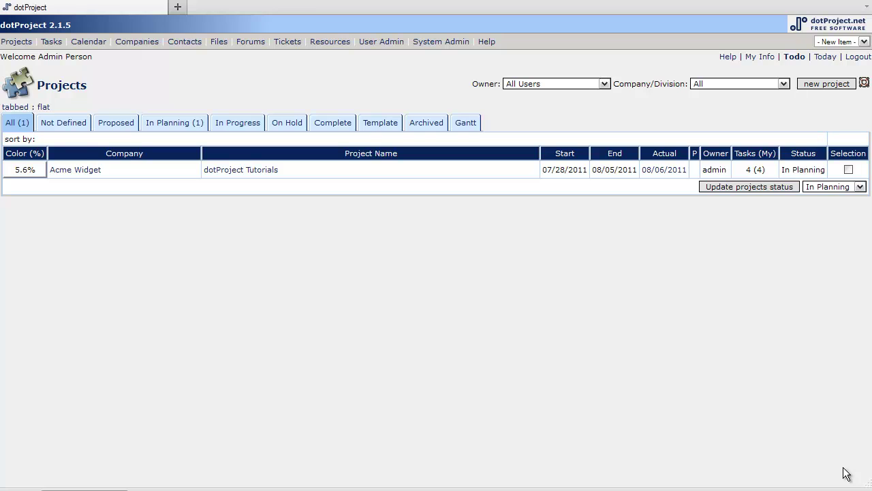
Step: Open the monthly calendar and try filtering it by Acme Widget, then Spacely Sprockets
left_click(89, 44)
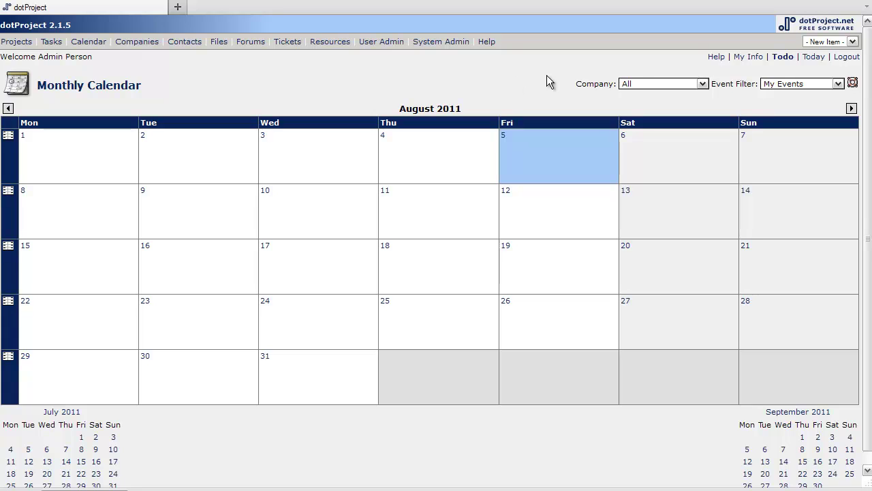
left_click(634, 83)
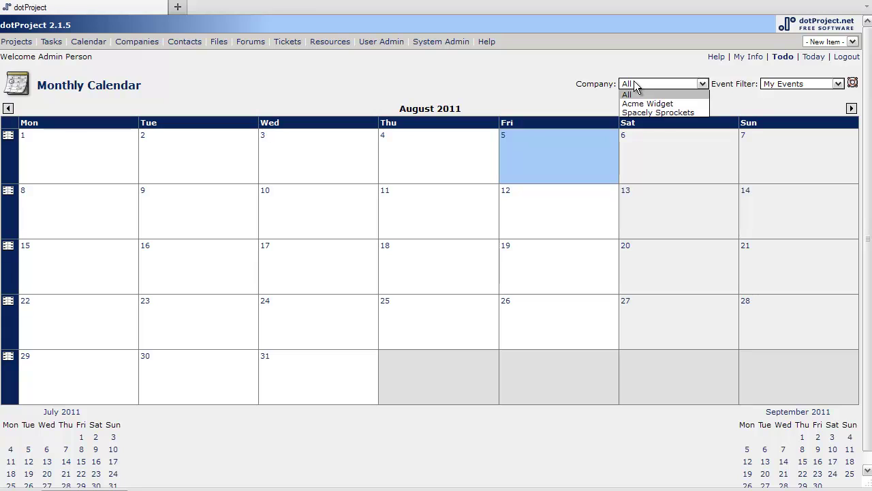
left_click(641, 104)
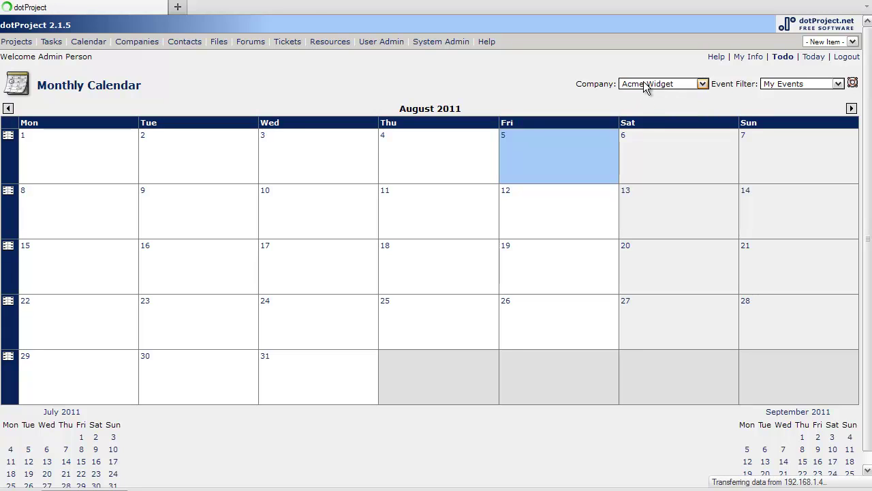
left_click(640, 83)
left_click(642, 112)
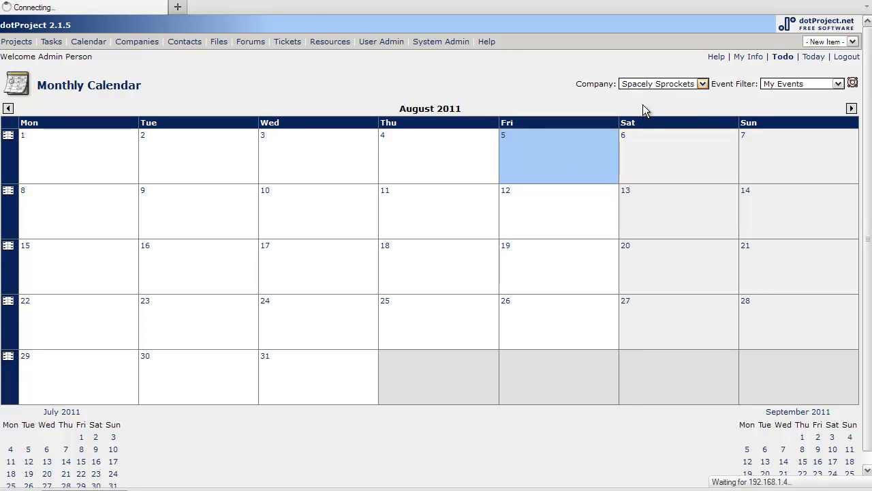
Step: Reset the calendar's company filter to All and the event filter to All Events
left_click(643, 83)
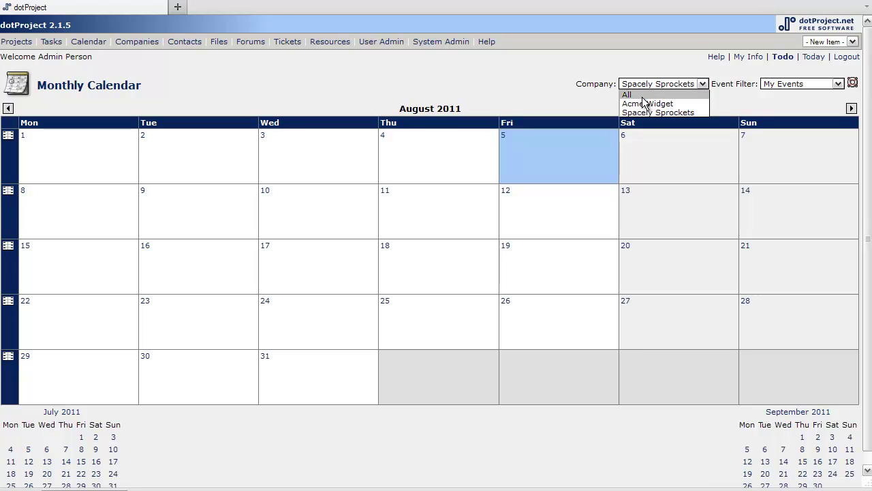
left_click(642, 95)
left_click(799, 85)
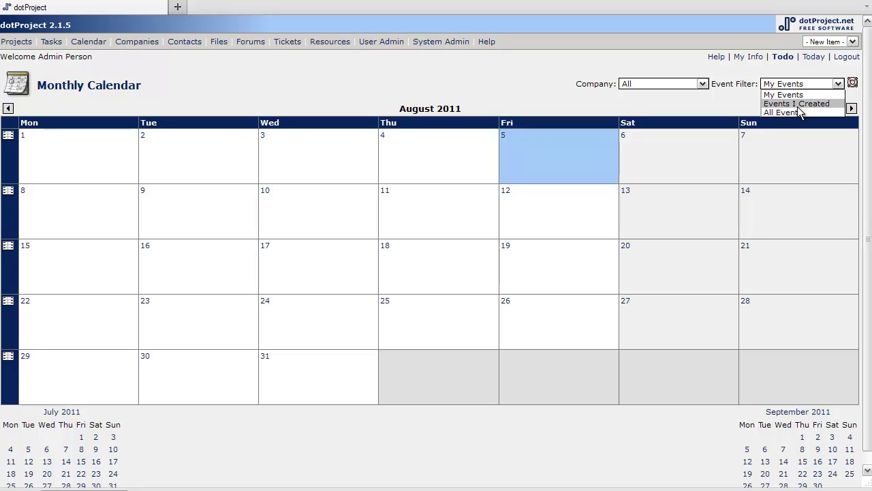
left_click(792, 114)
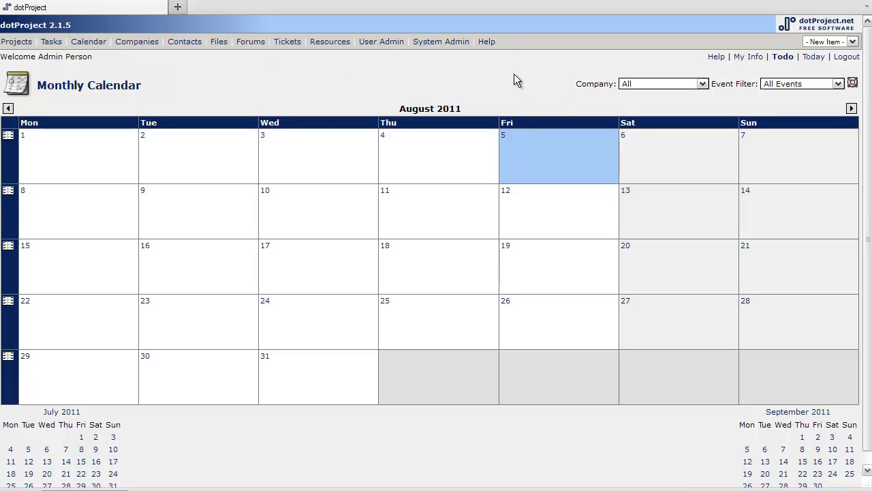
Step: Open the dotProject Tutorials project from the Projects list
left_click(15, 43)
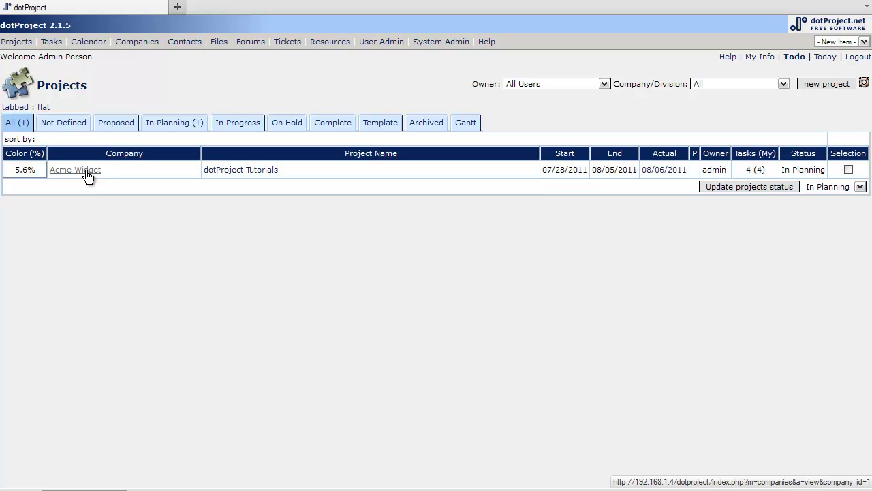
mouse_move(240, 169)
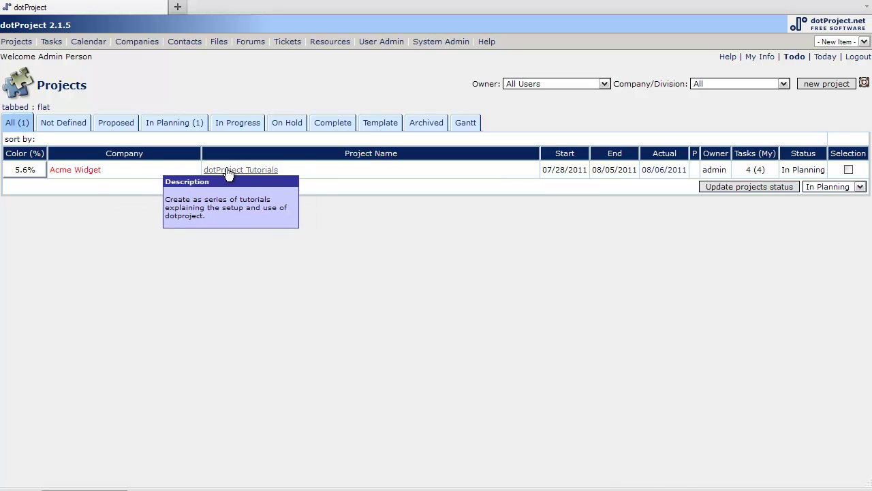
left_click(228, 172)
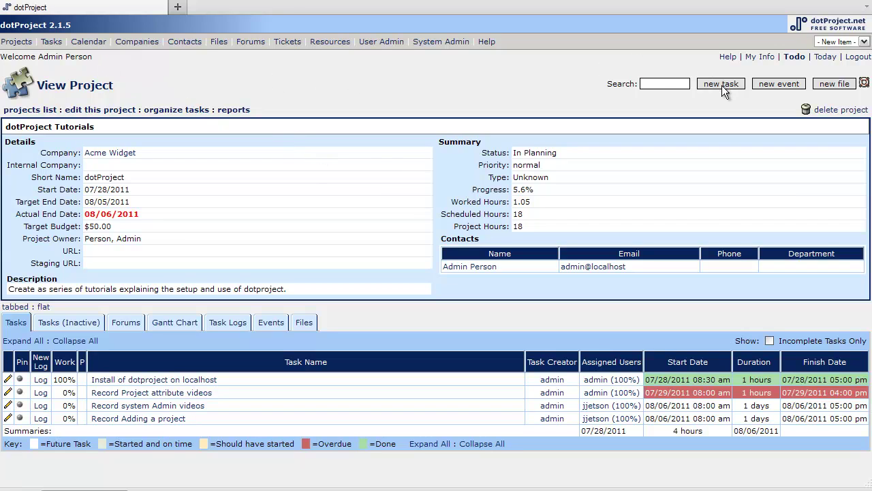
Step: Create a project event titled 'Weekly status report' with event type Meeting
left_click(788, 86)
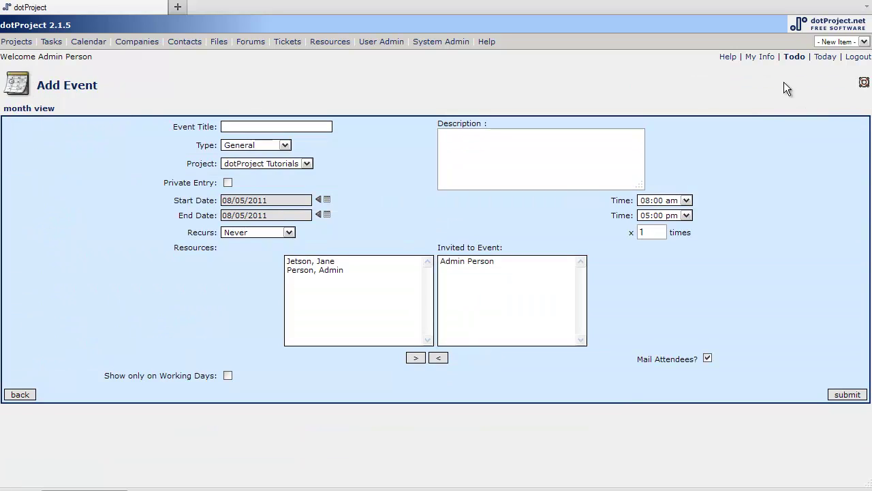
left_click(312, 126)
type("Weekly st")
type("atus R")
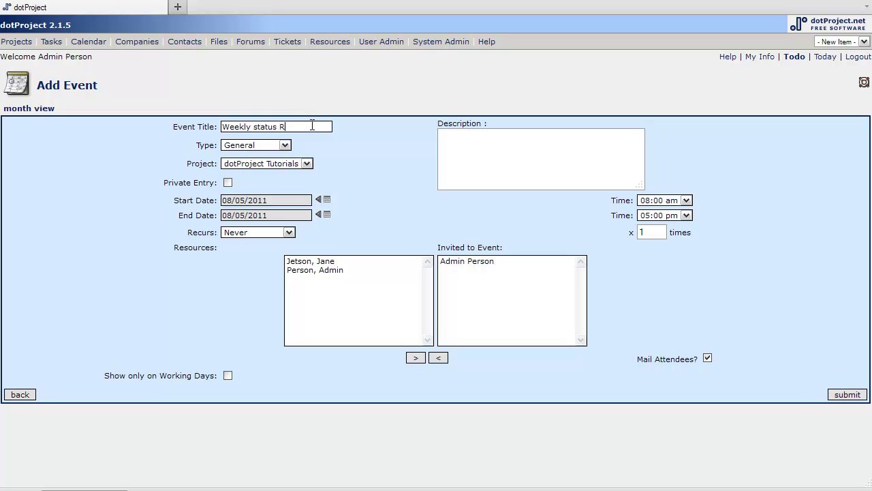
key("BackSpace")
type("report")
left_click(285, 145)
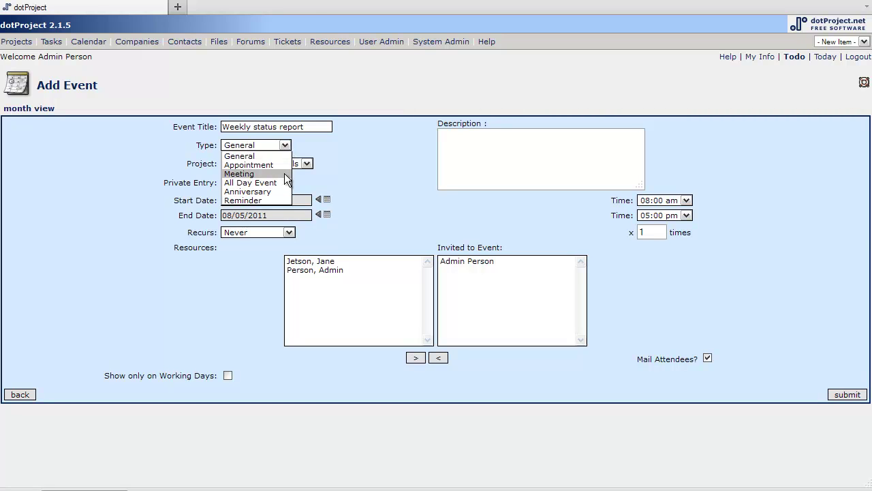
left_click(239, 174)
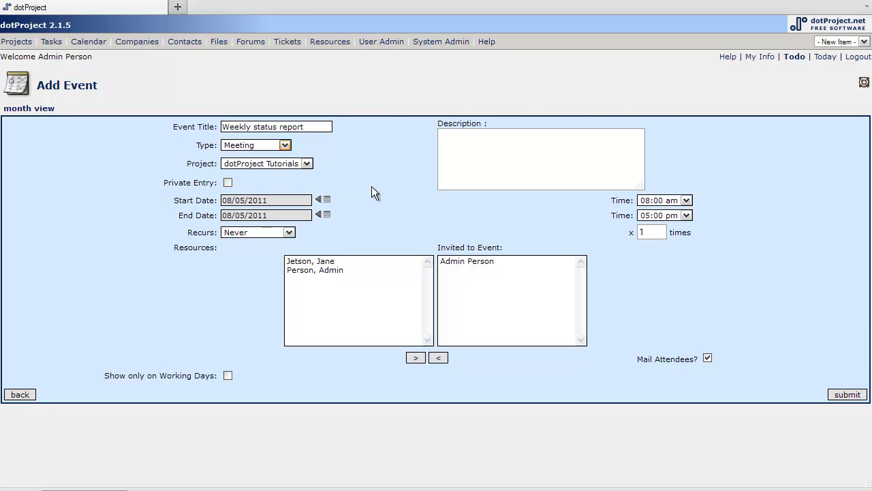
Step: Set the start date to August 6, recurrence to Weekly, and invite Jetson, Jane
left_click(327, 201)
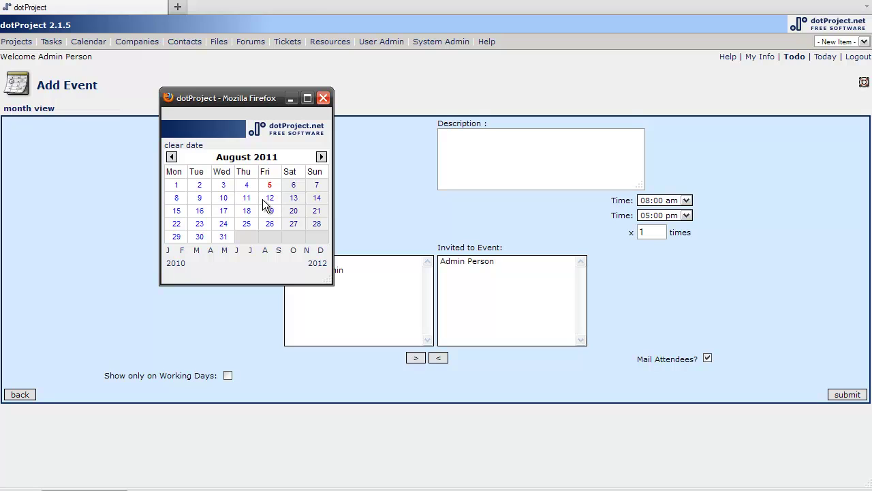
left_click(294, 186)
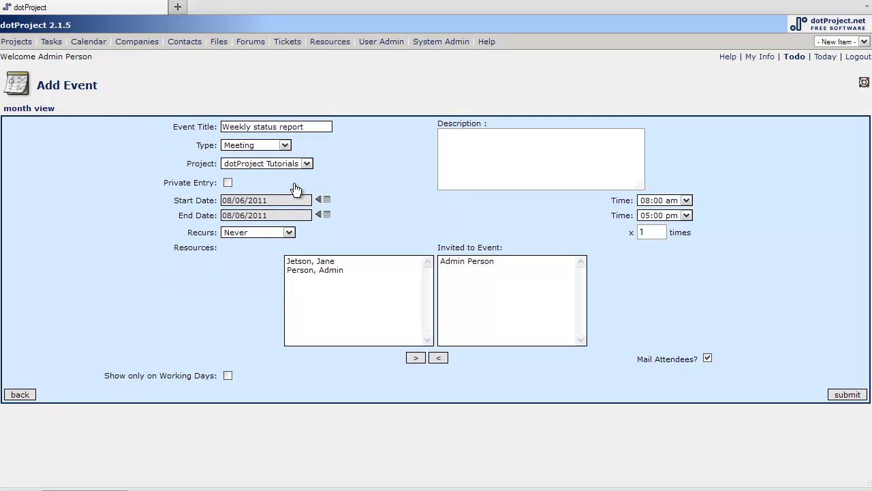
left_click(288, 233)
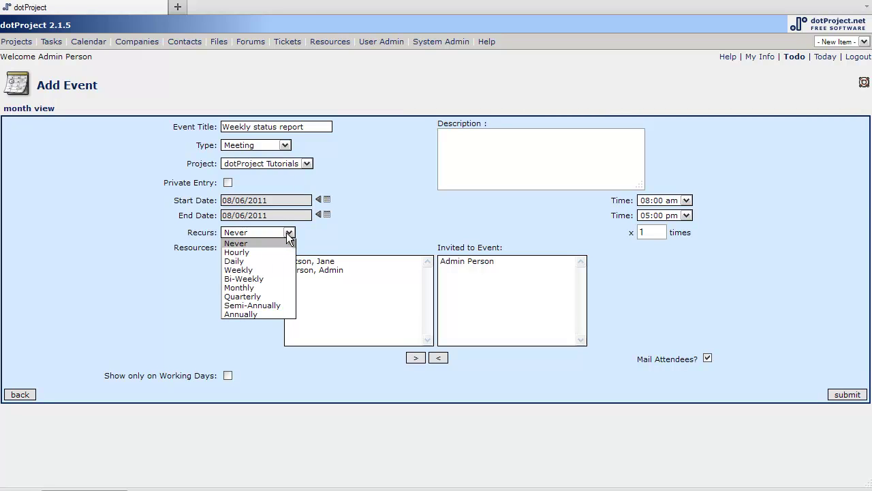
left_click(268, 272)
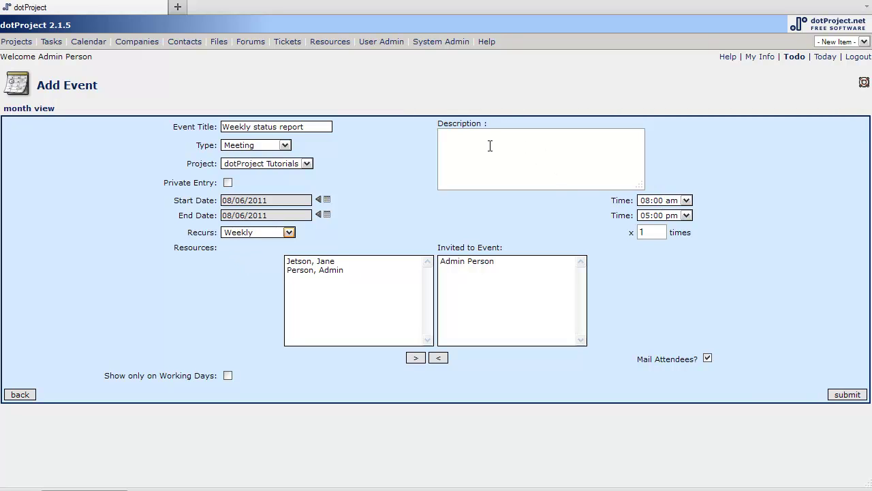
left_click(318, 263)
left_click(420, 357)
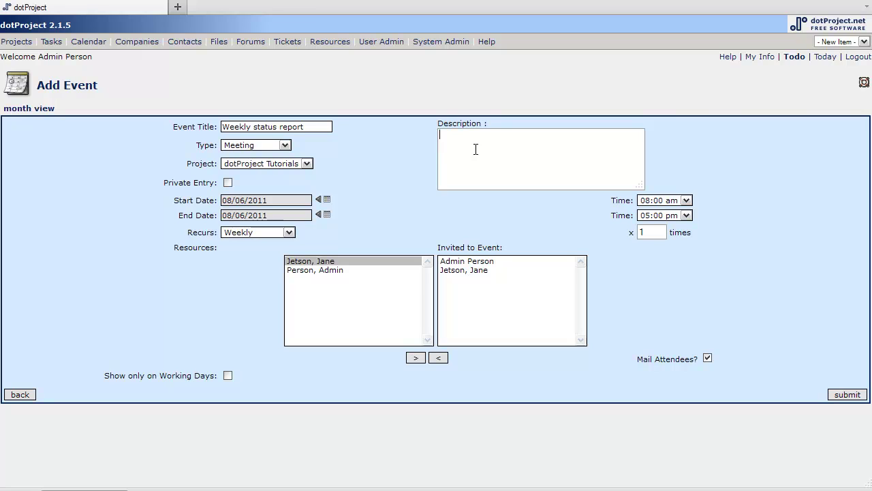
Step: Enter an 'Agenda:' description: review dotproject tutorial task status and discuss open tickets
type("Agen")
type("da:")
key("Return")
key("Return")
type("Re")
type("view status of")
type(" tasks for the ")
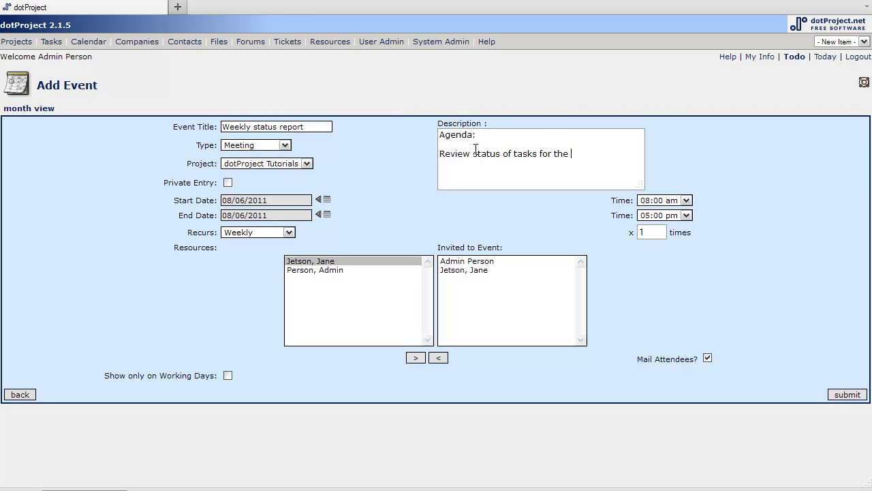
type("dotprojec")
type("t tutori")
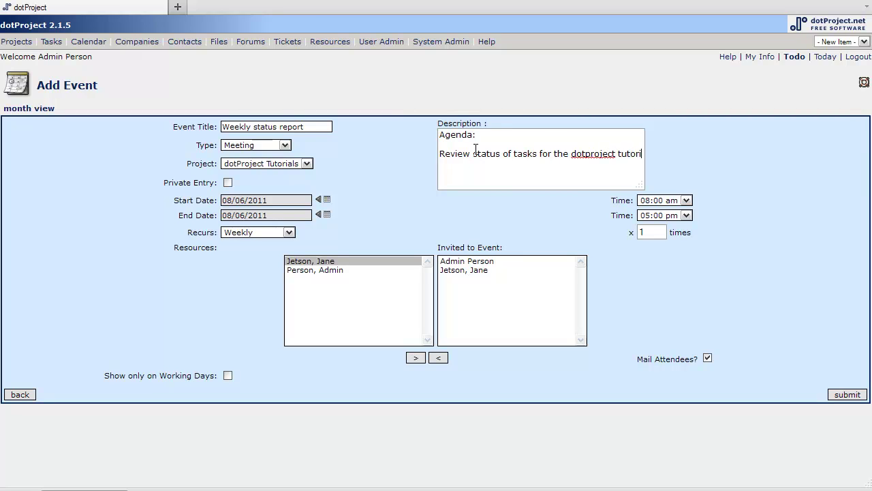
type("als. ")
type("Discuss ")
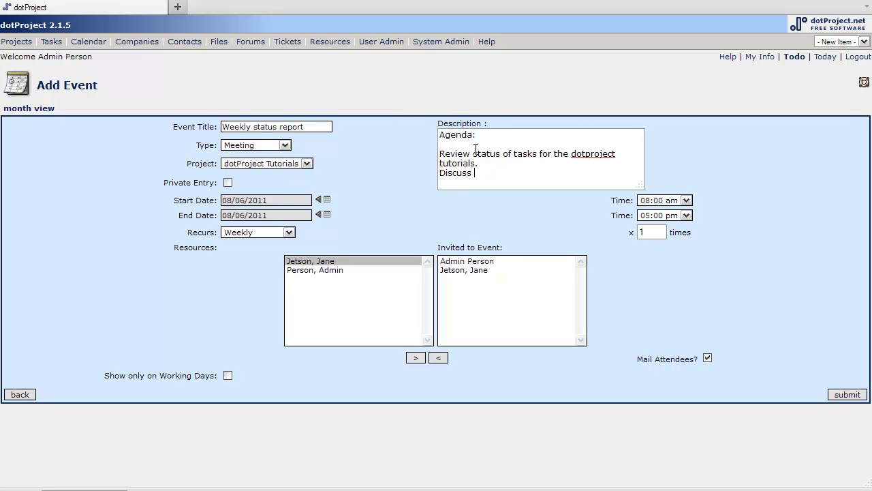
type("issues")
type("any o")
type("pen tickets.")
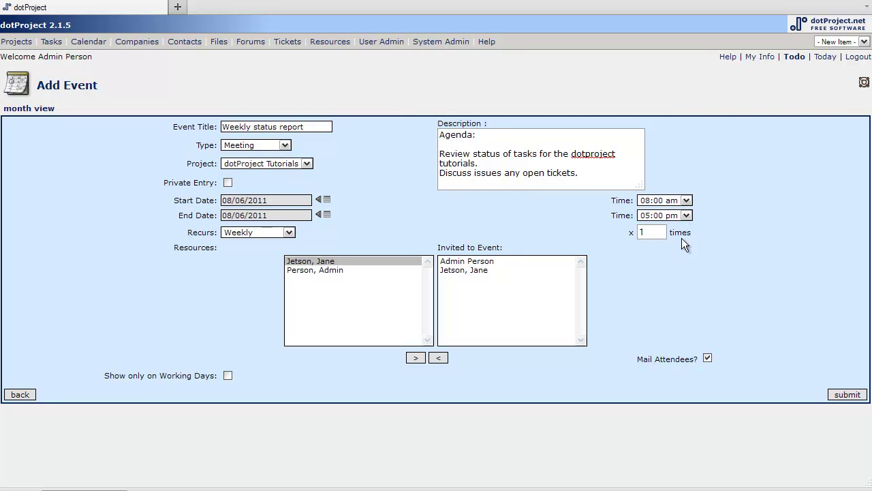
Step: Set the event's start time to 09:00 am
left_click(687, 200)
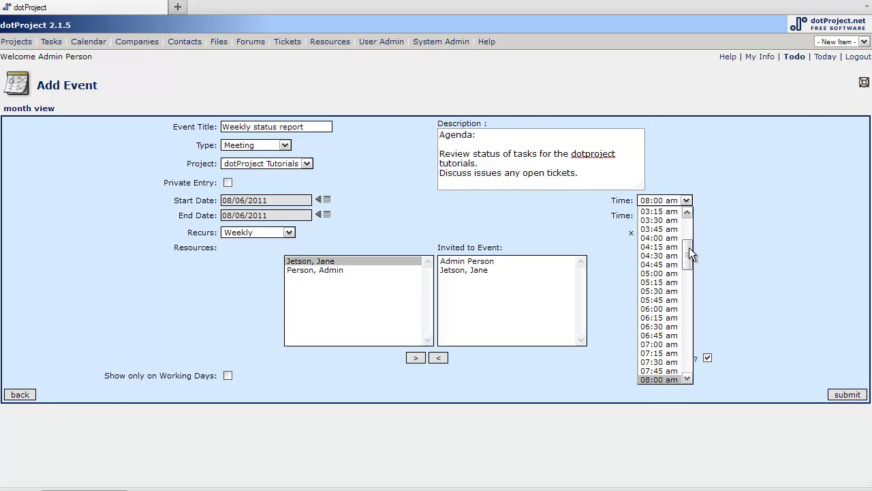
left_click_drag(689, 248, 689, 263)
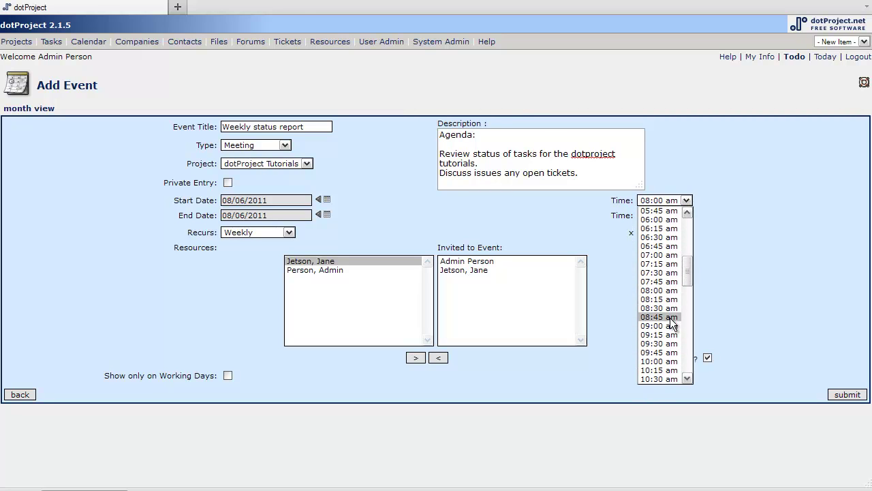
left_click(671, 317)
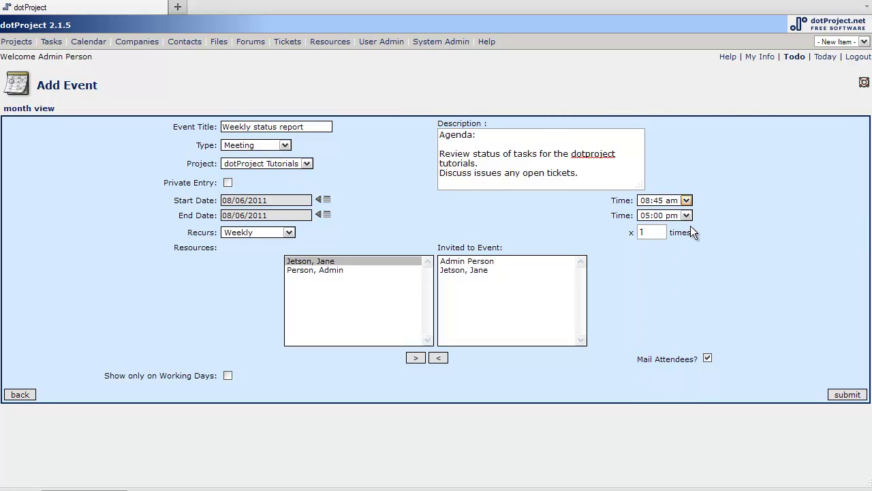
left_click(688, 201)
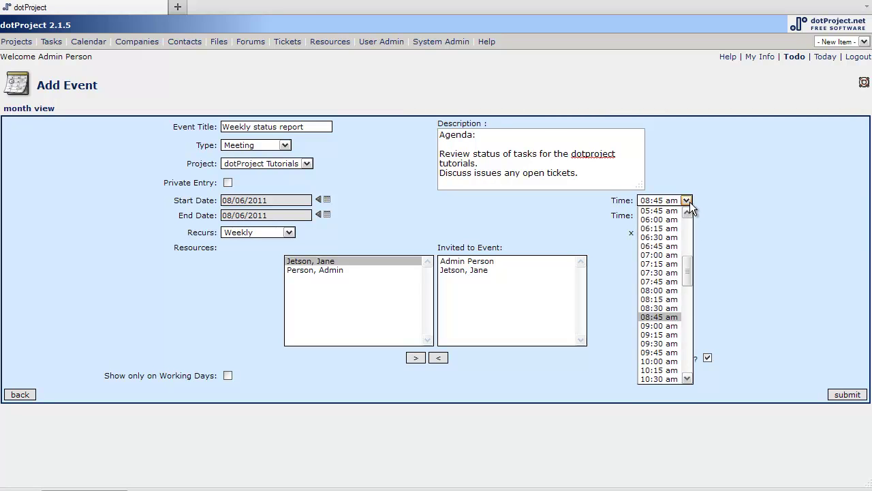
left_click(664, 327)
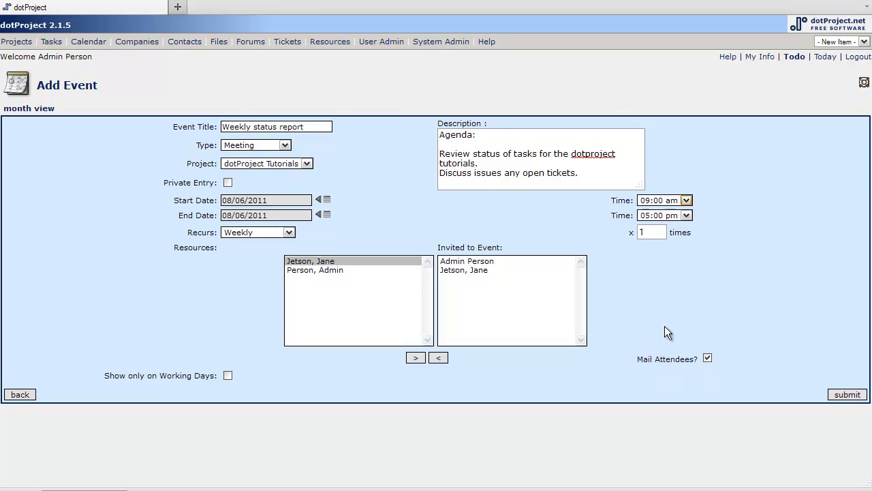
Step: Set the event's end time to 09:30 am
left_click(686, 215)
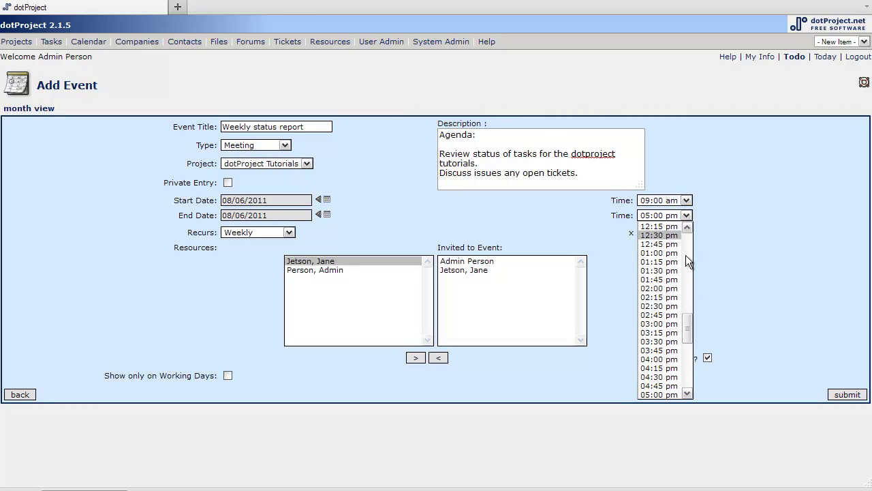
left_click_drag(690, 321, 691, 301)
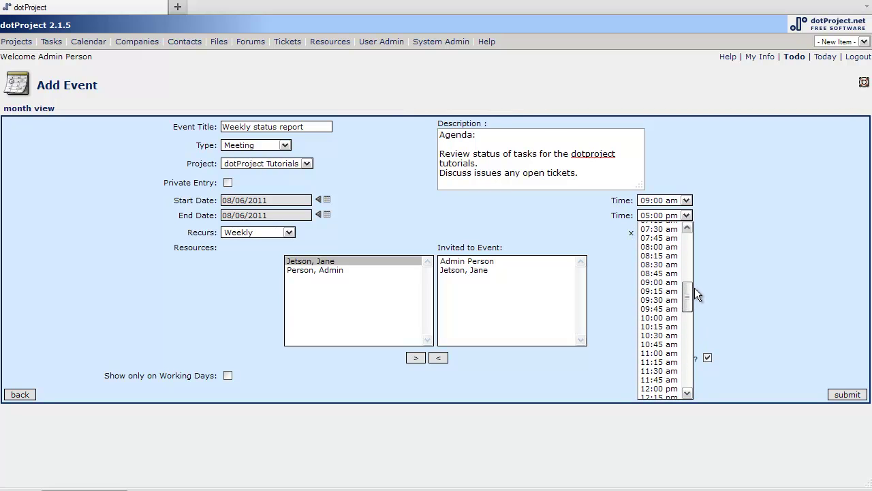
scroll(694, 288, "up", 1)
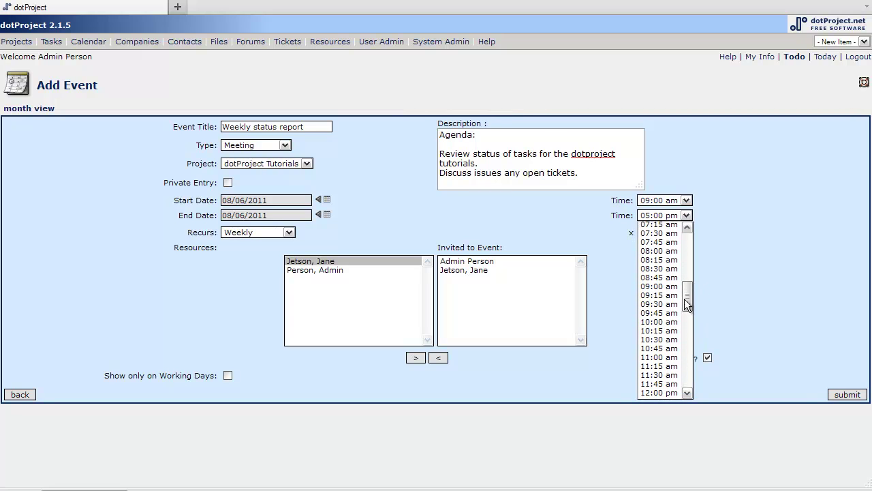
left_click(673, 304)
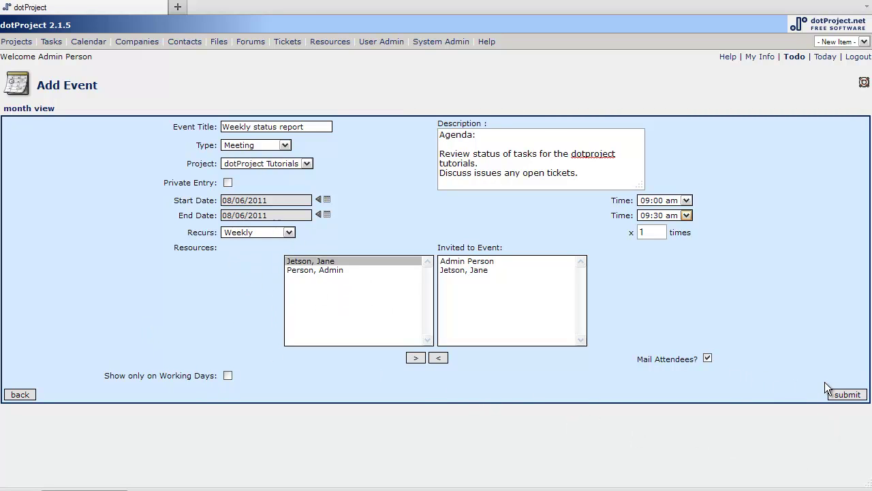
Step: Submit the Weekly status report event and view it on the monthly calendar
left_click(842, 398)
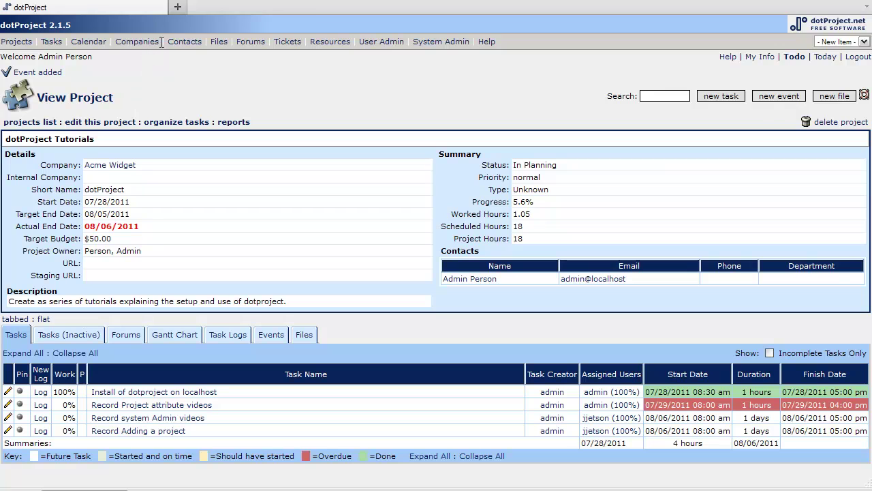
left_click(82, 43)
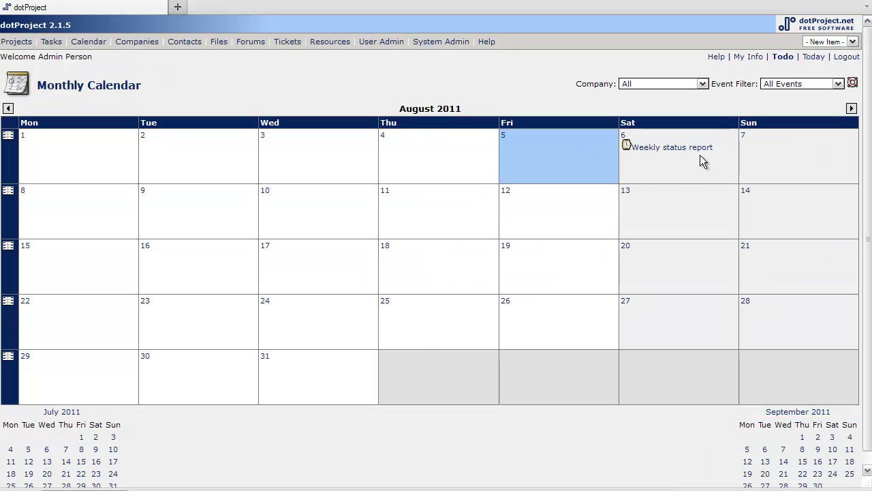
Step: View the Weekly status report event's details, then go to the Tasks list
left_click(685, 148)
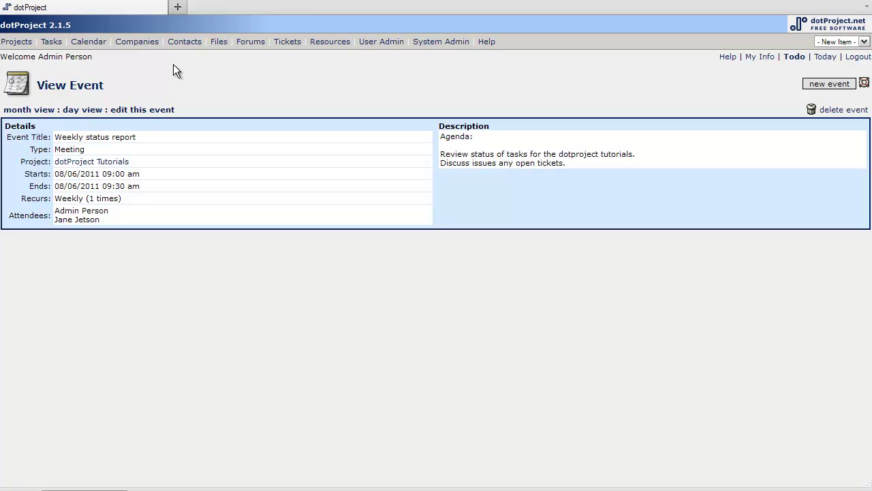
left_click(49, 42)
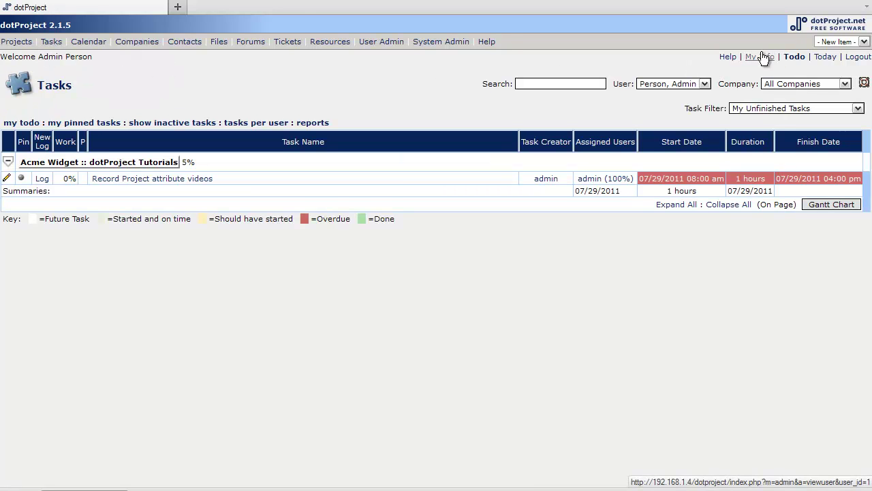
Step: Look at My Tasks To Do, then open today's Day View for 08/05/2011
left_click(792, 58)
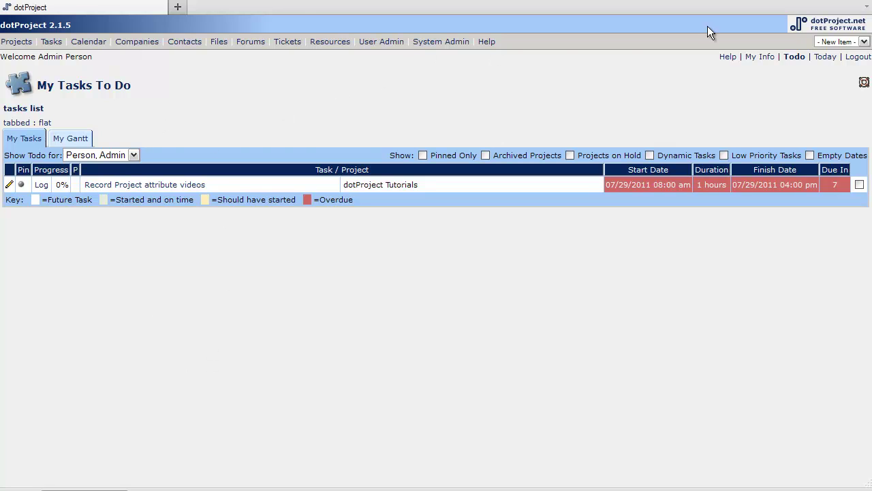
left_click(825, 59)
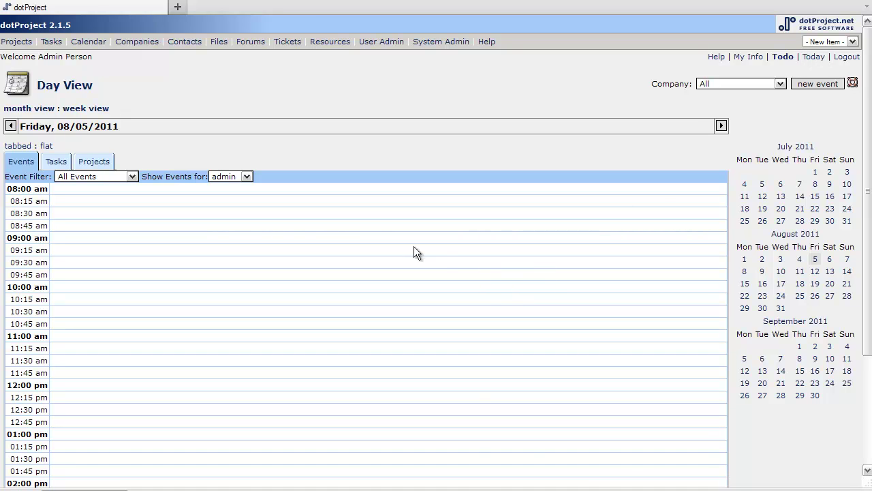
Step: Advance Day View to 08/06/2011 to see the 9:00 meeting, then return to the monthly calendar
left_click(722, 127)
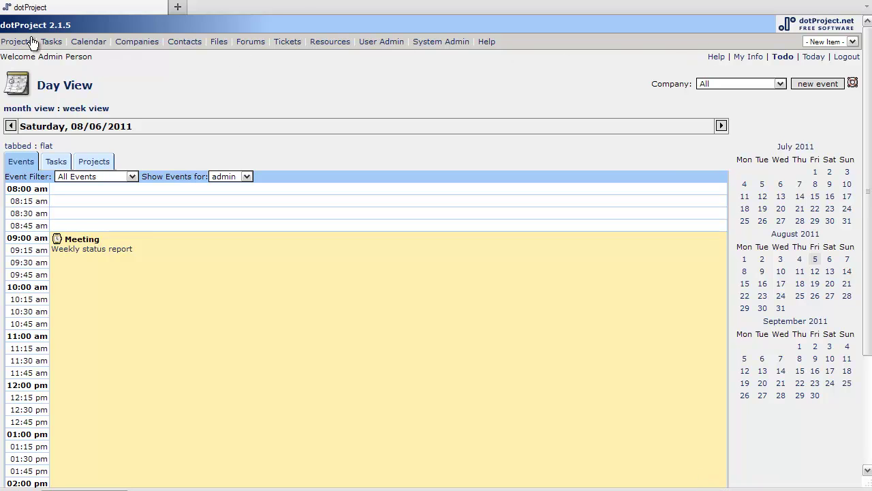
left_click(80, 42)
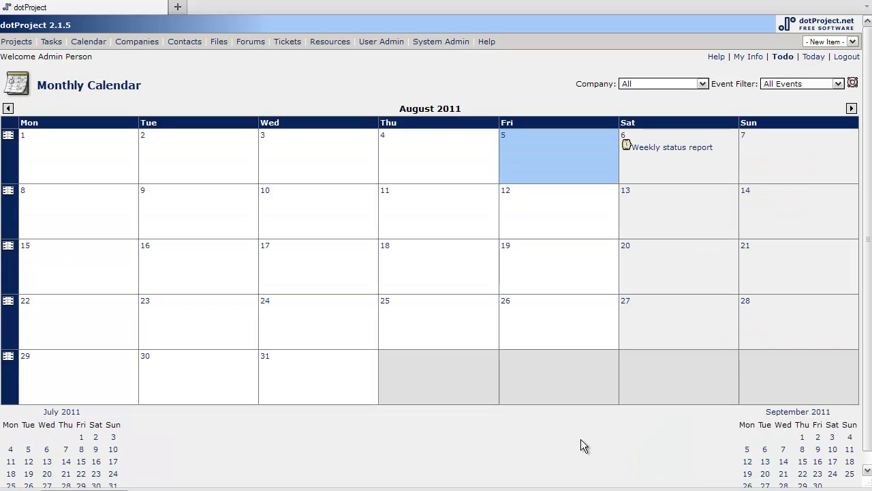